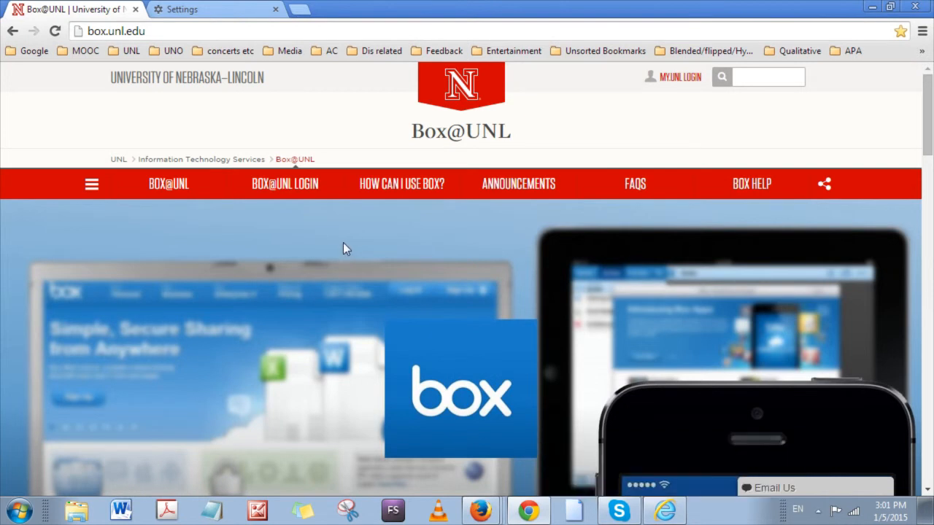
Step: Go from box.unl.edu through BOX@UNL LOGIN and Continue to the My.UNL login page
drag(175, 29, 86, 31)
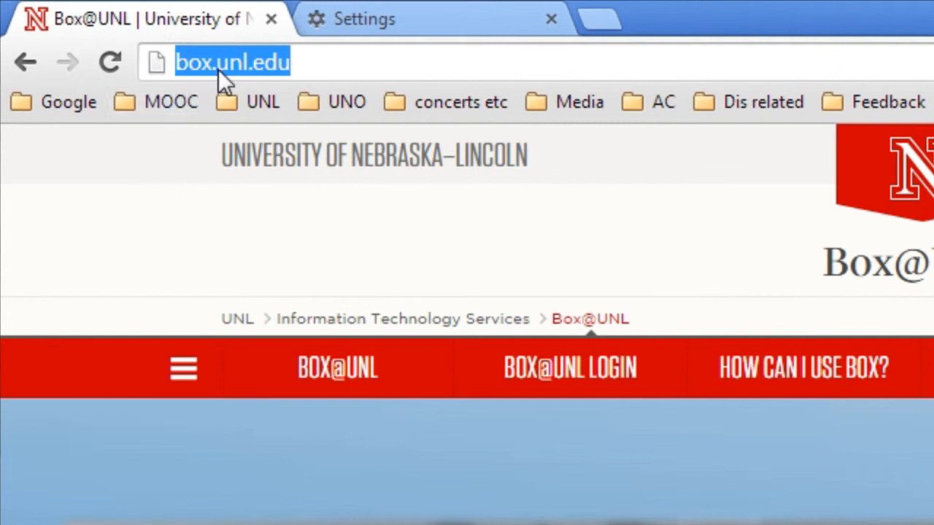
mouse_move(586, 390)
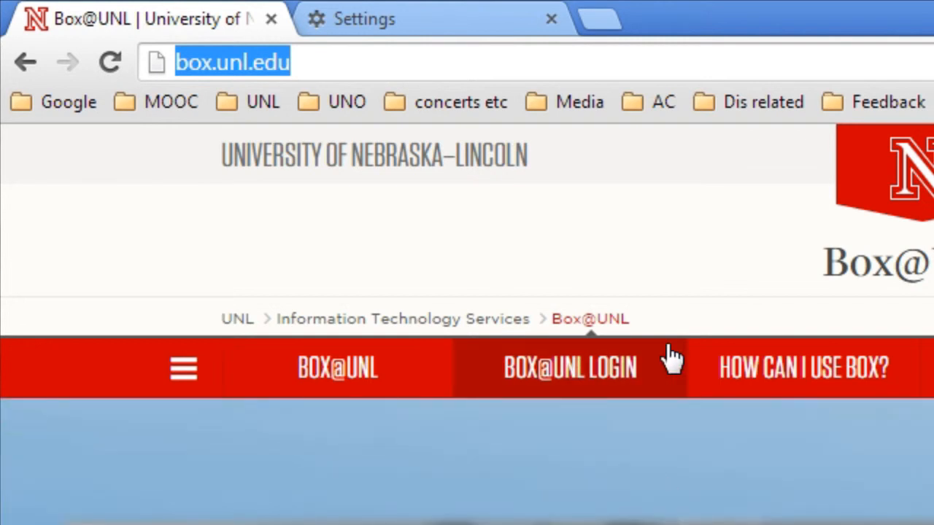
click(626, 375)
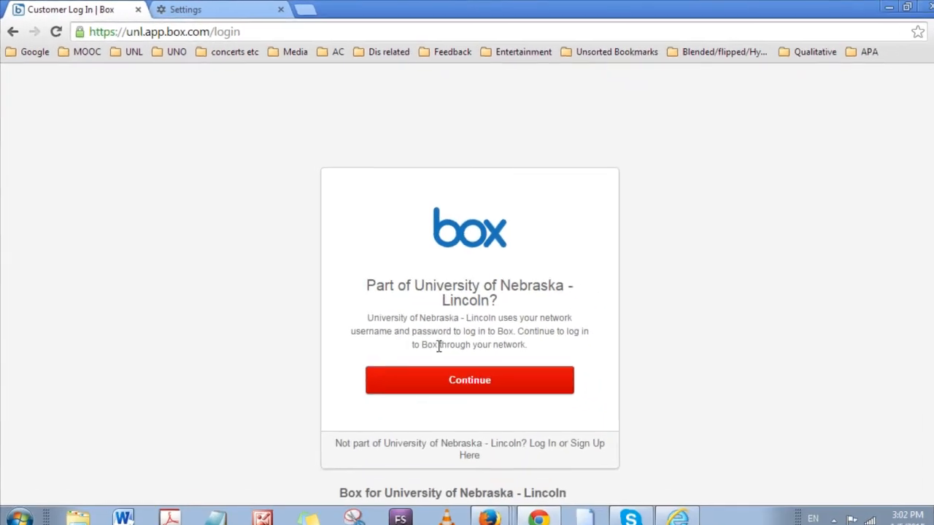
click(460, 373)
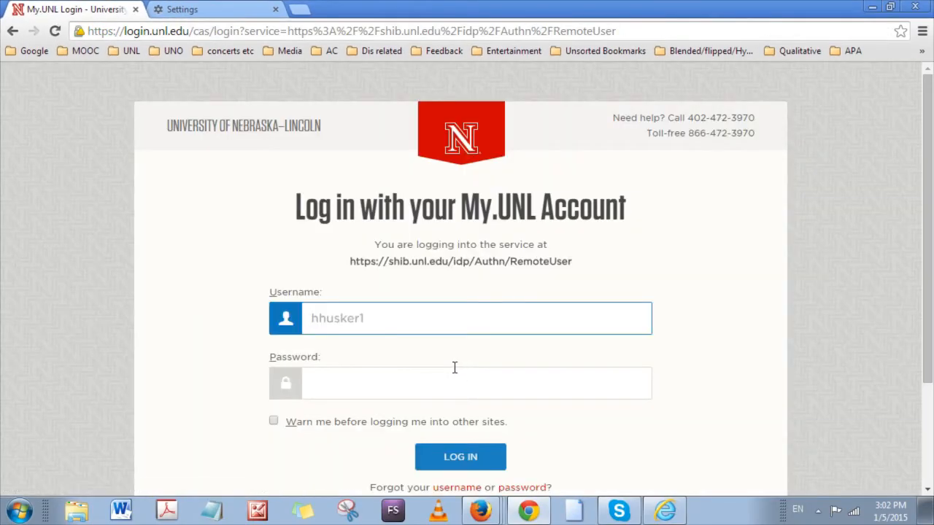
Step: Sign in with the My.UNL username and account password to reach All Files
text(tdaher2)
key(Tab)
text(***)
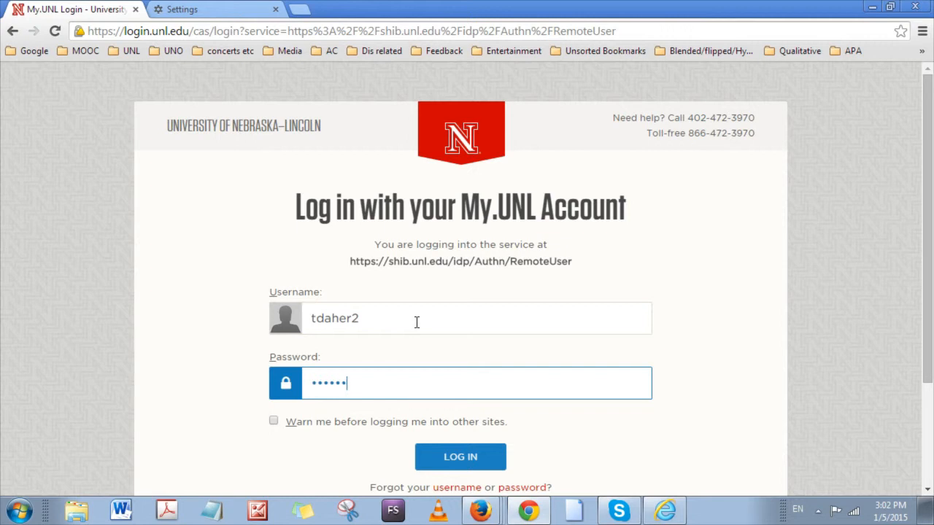
text(*******)
key(Return)
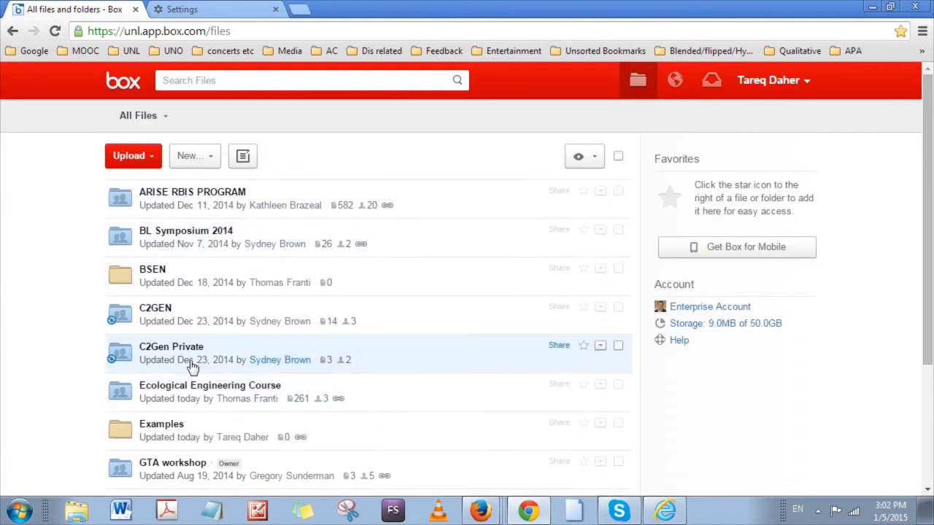
Step: Create a new folder named 'Teaching examples' from the New menu in All Files
click(211, 162)
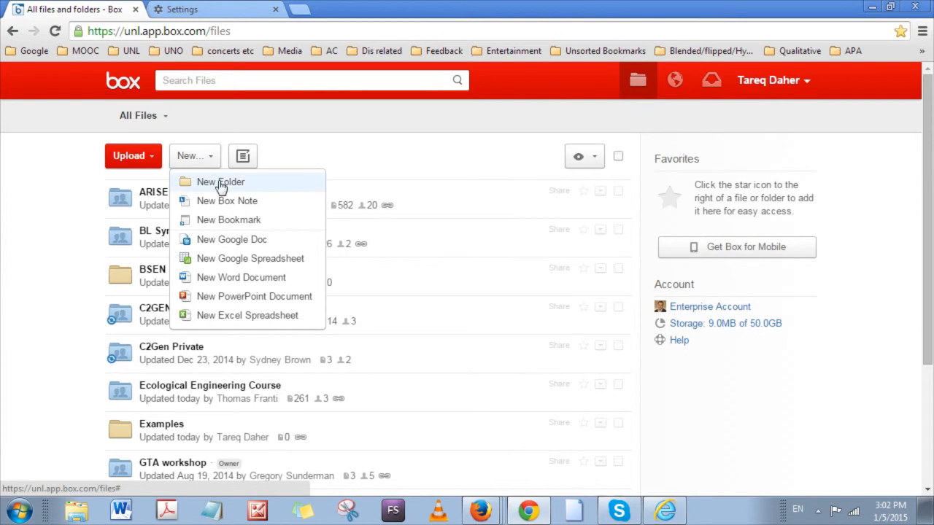
click(220, 183)
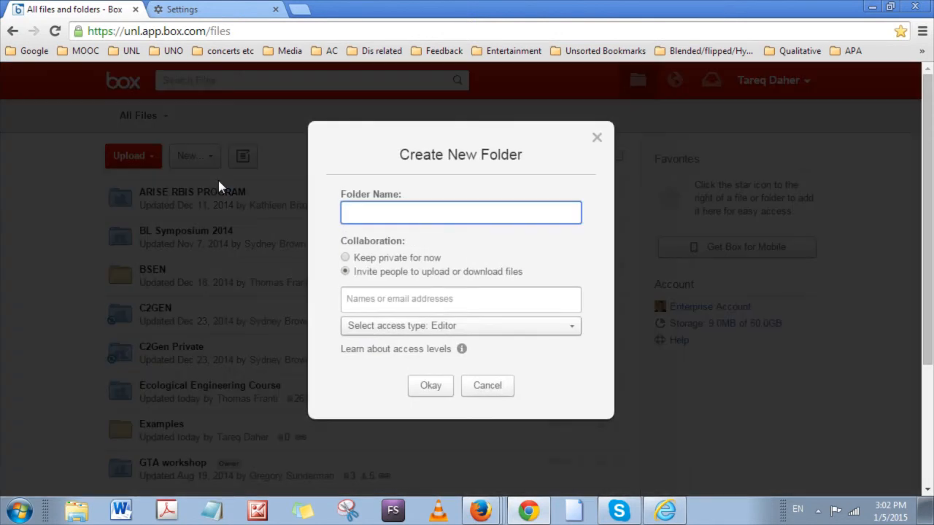
text(Teaching examples)
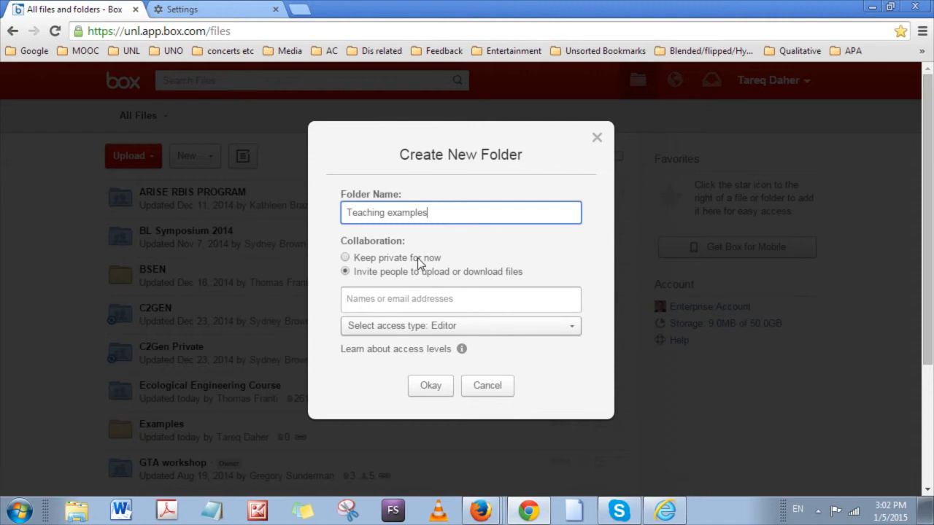
click(431, 388)
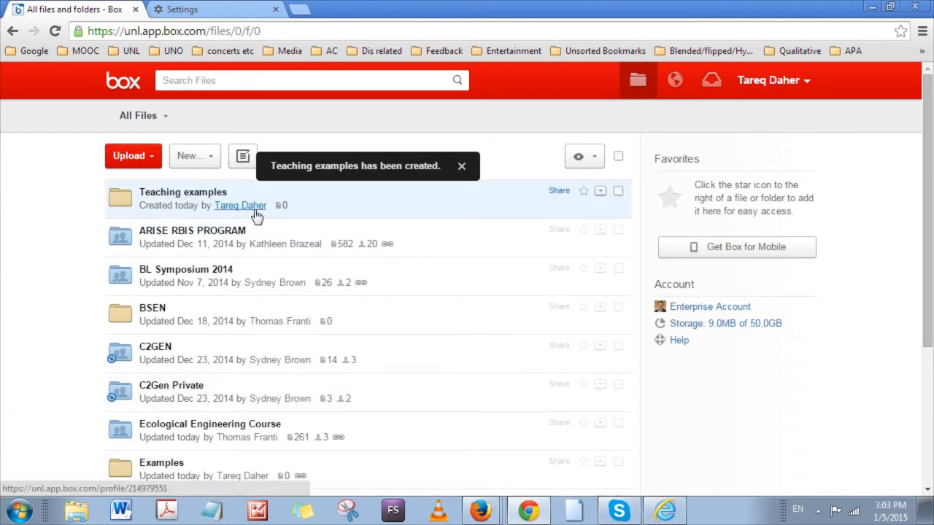
Step: Open the Teaching examples folder, restore the browser window, and place the Word file at the desktop's top right
click(168, 194)
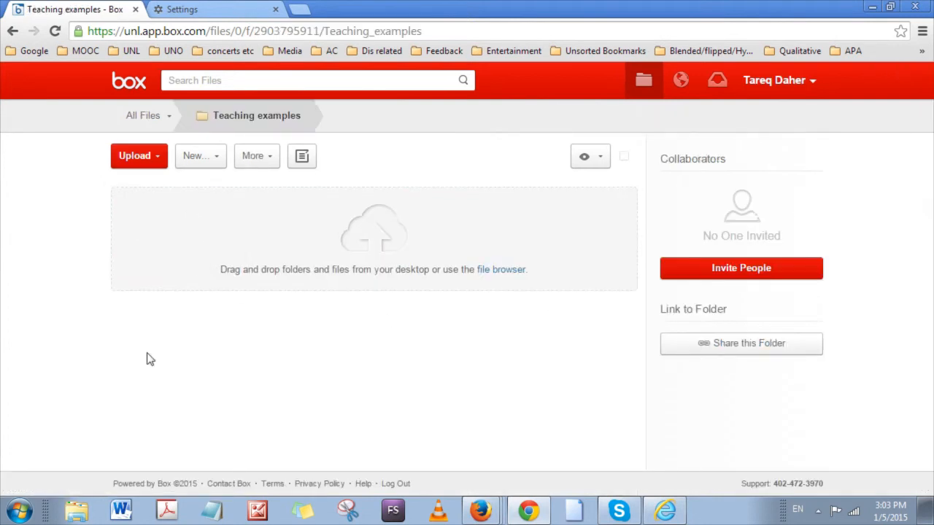
double_click(562, 15)
drag(459, 274, 852, 113)
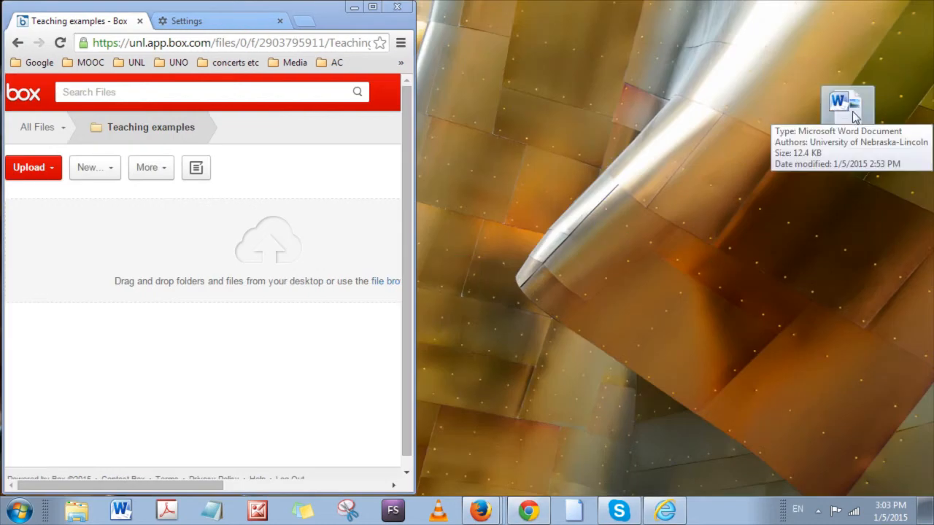
Step: Open the example Word document to review it, then close it and widen the browser
double_click(852, 112)
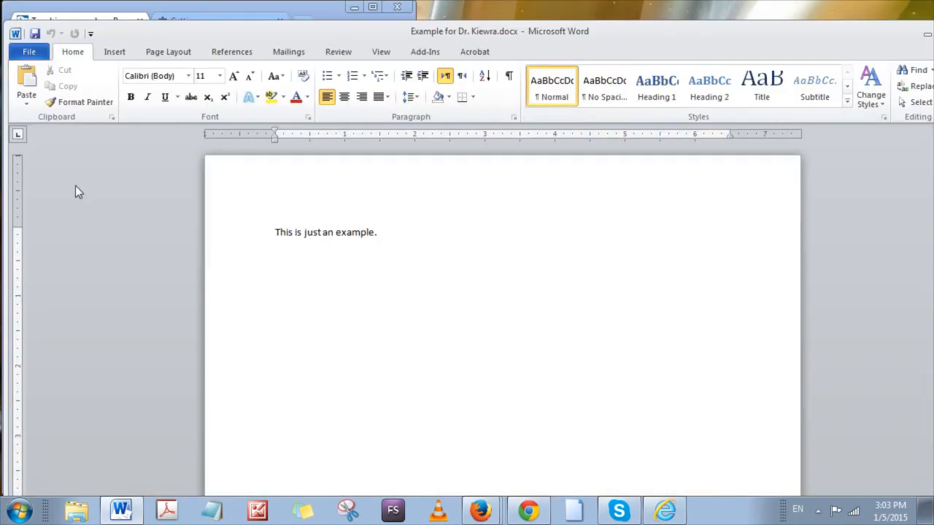
drag(8, 182, 466, 151)
drag(683, 30, 652, 17)
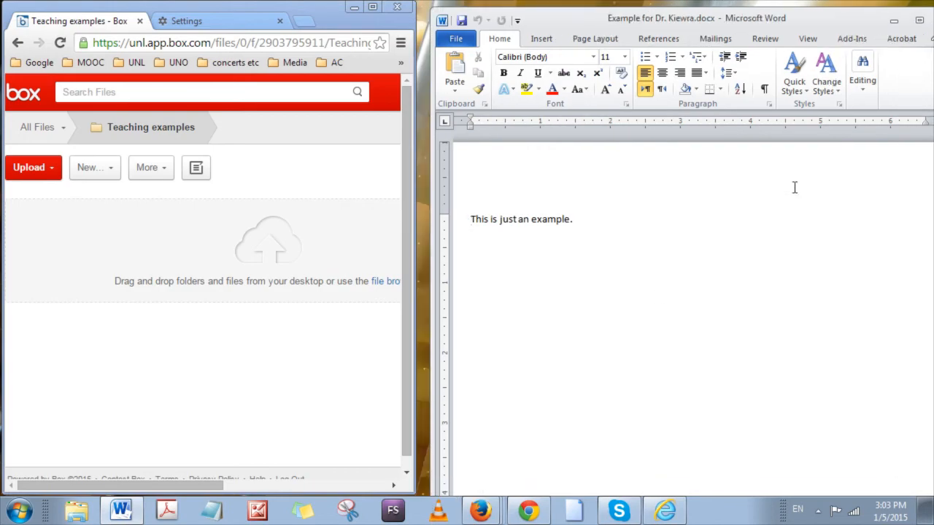
drag(781, 22, 758, 25)
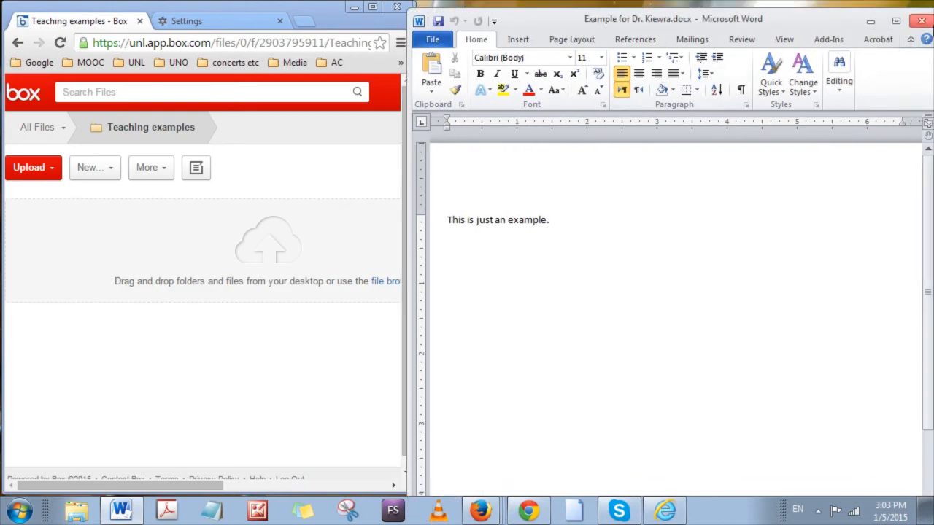
click(921, 24)
drag(407, 298, 622, 298)
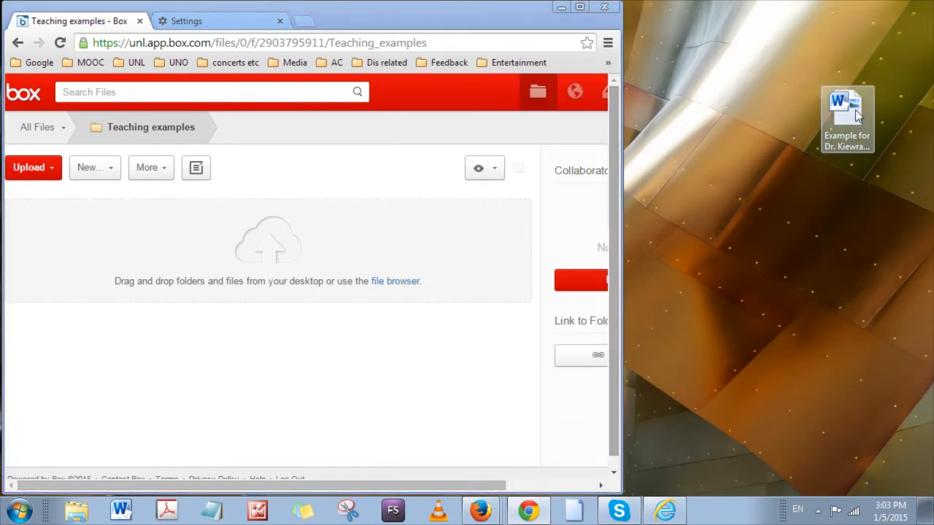
Step: Upload the example .docx (12.4 KB) from the desktop into the Teaching examples folder
click(868, 109)
drag(858, 108, 285, 246)
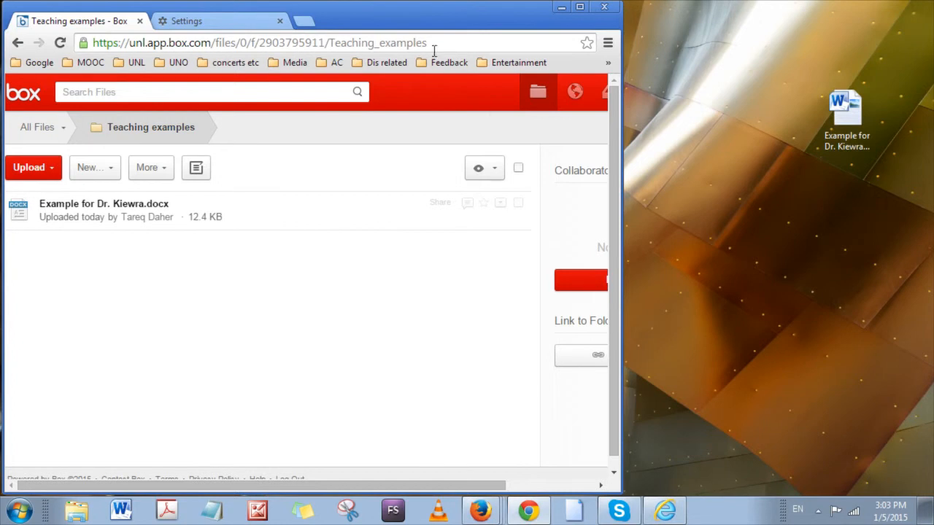
drag(625, 226, 717, 225)
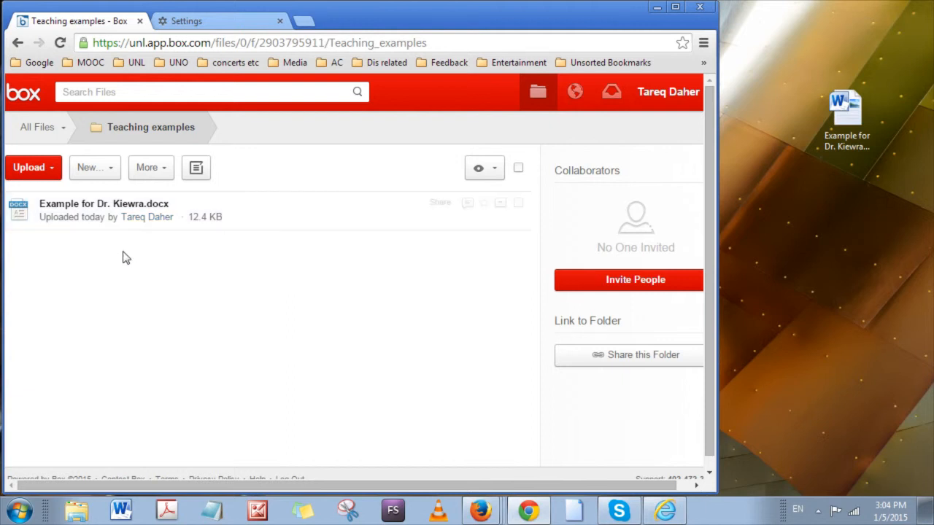
Step: Back in All Files, open the Share settings for the Teaching examples folder
click(37, 131)
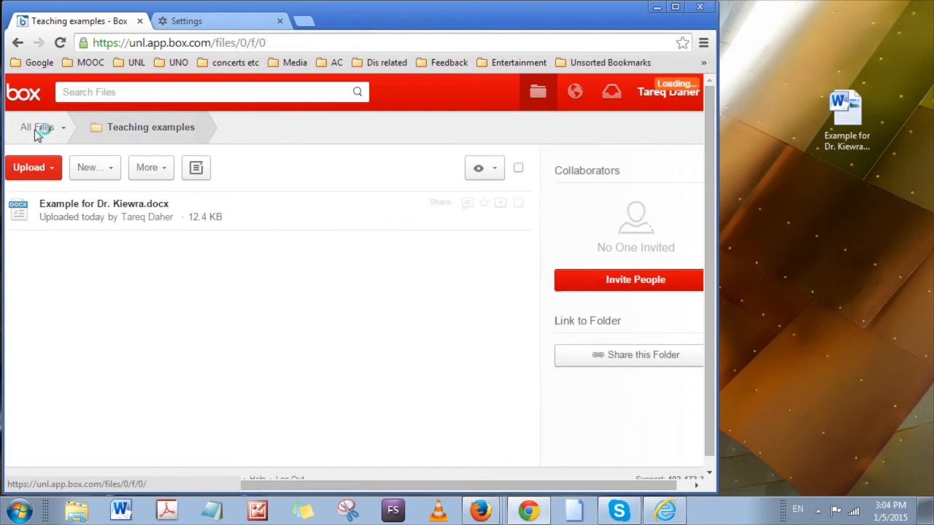
scroll(176, 327, down, 3)
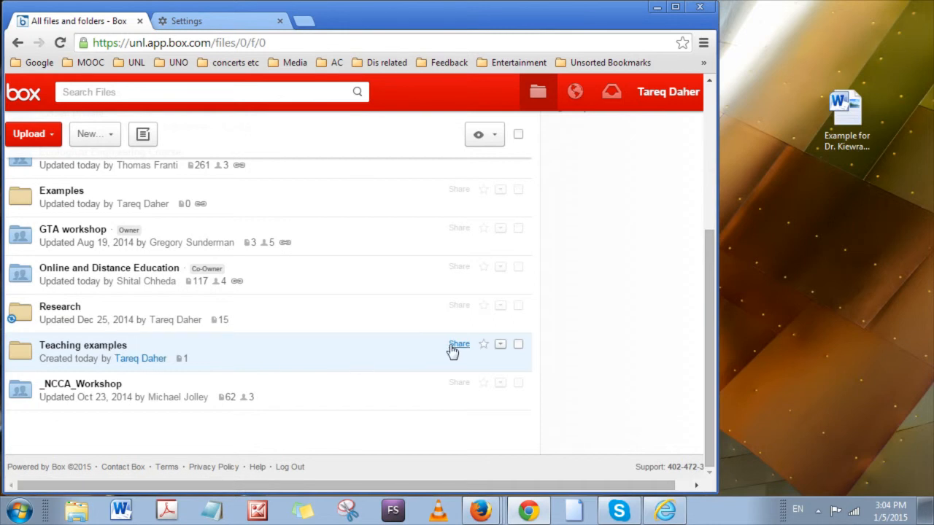
click(500, 348)
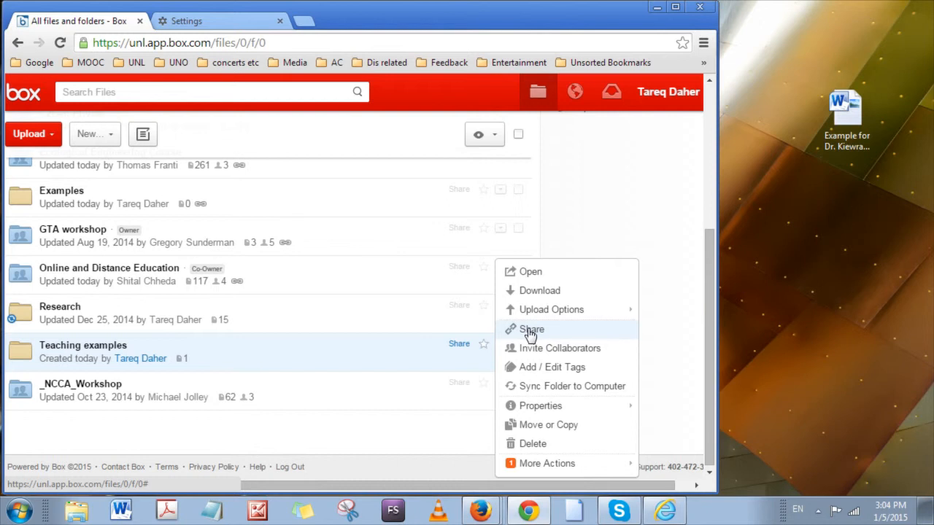
click(530, 330)
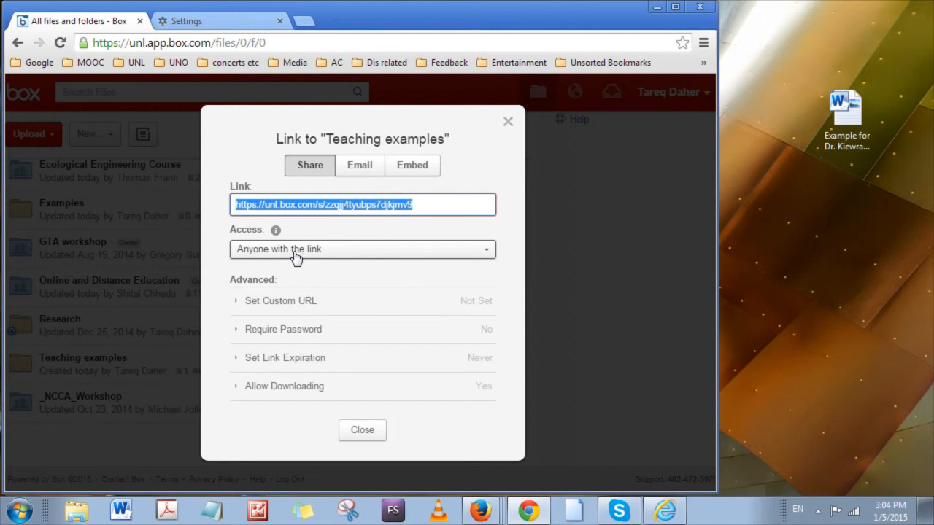
Step: Review the folder link's password, expiration and download options, leaving only downloading allowed
click(237, 330)
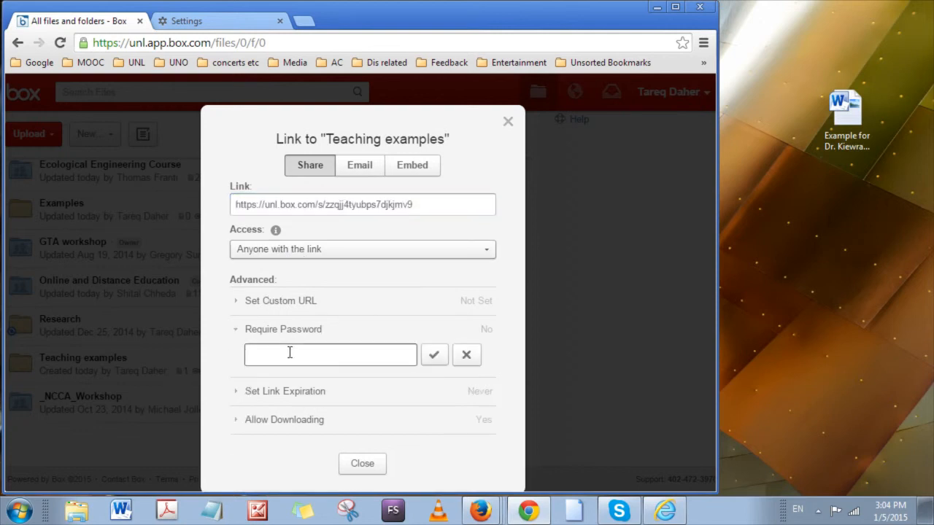
click(238, 336)
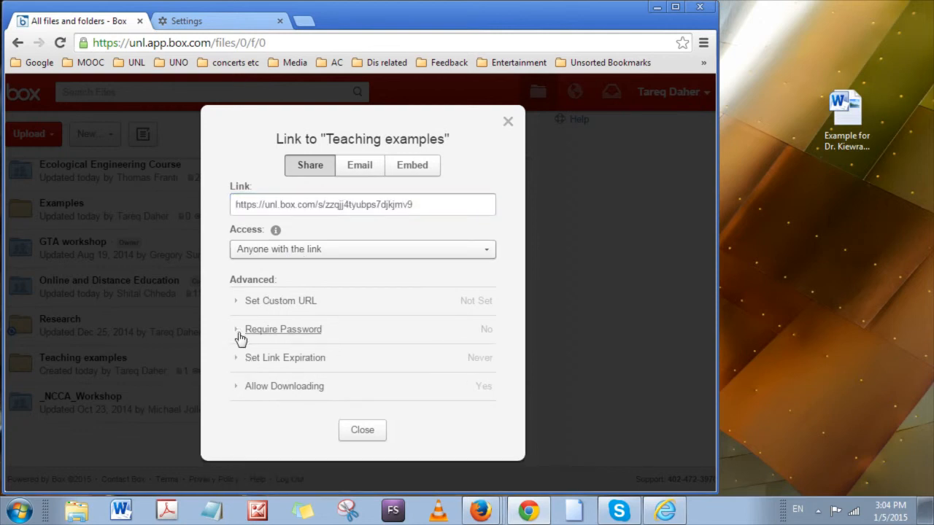
click(235, 363)
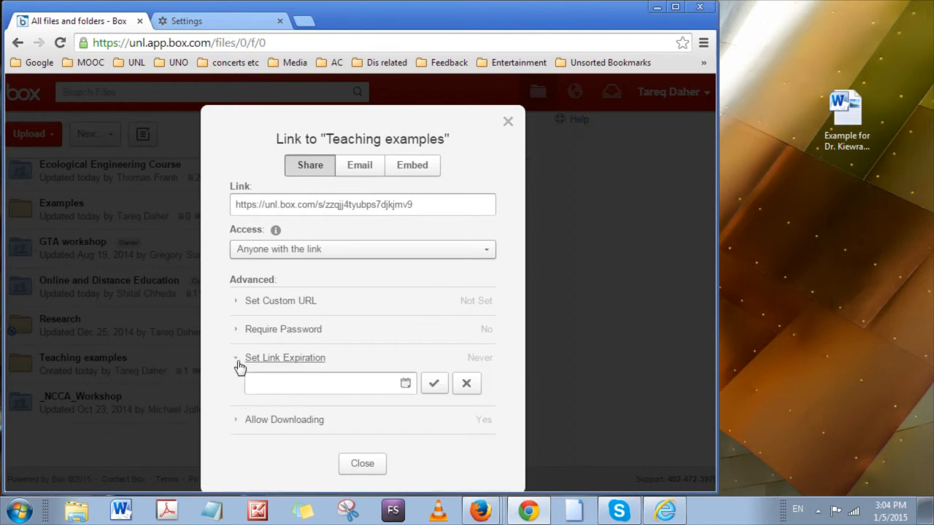
click(236, 363)
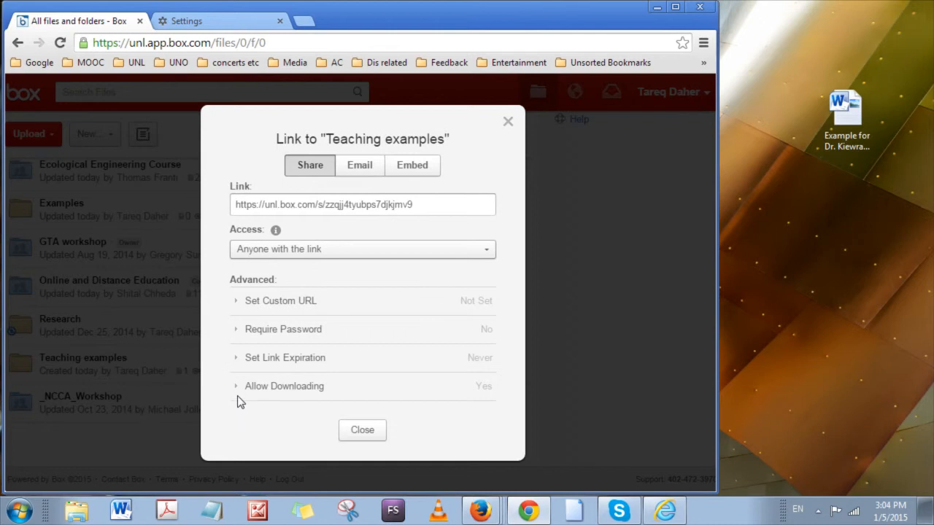
click(237, 390)
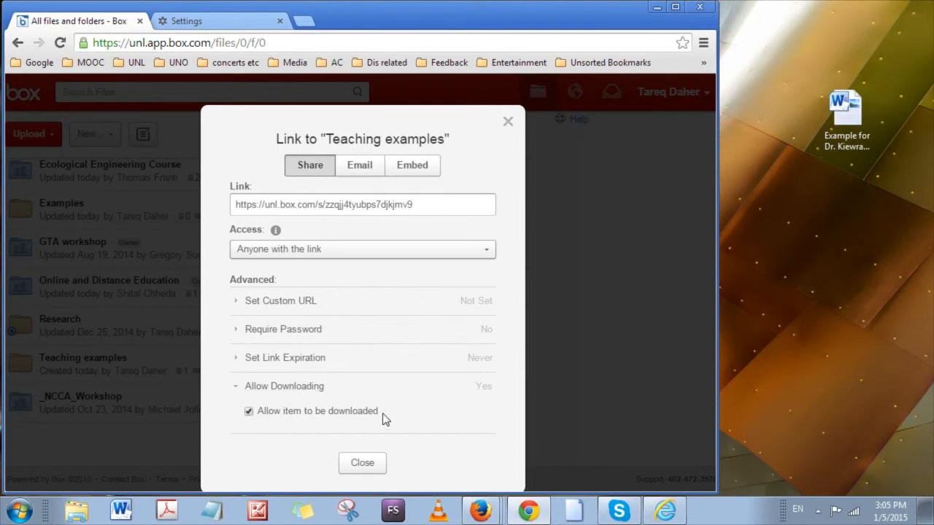
Step: Copy the folder's shared link, close the settings, and reopen the example Word document
click(400, 207)
key(ctrl+c)
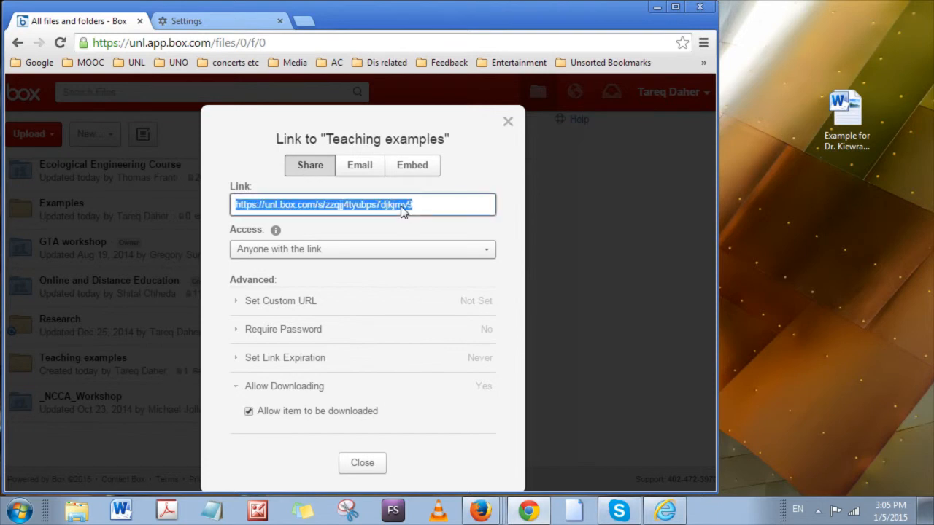
right_click(402, 209)
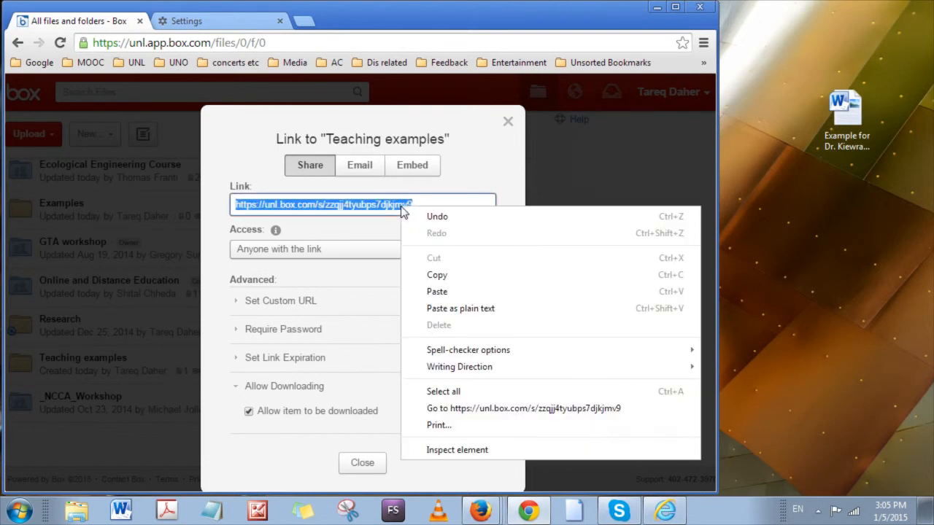
click(437, 275)
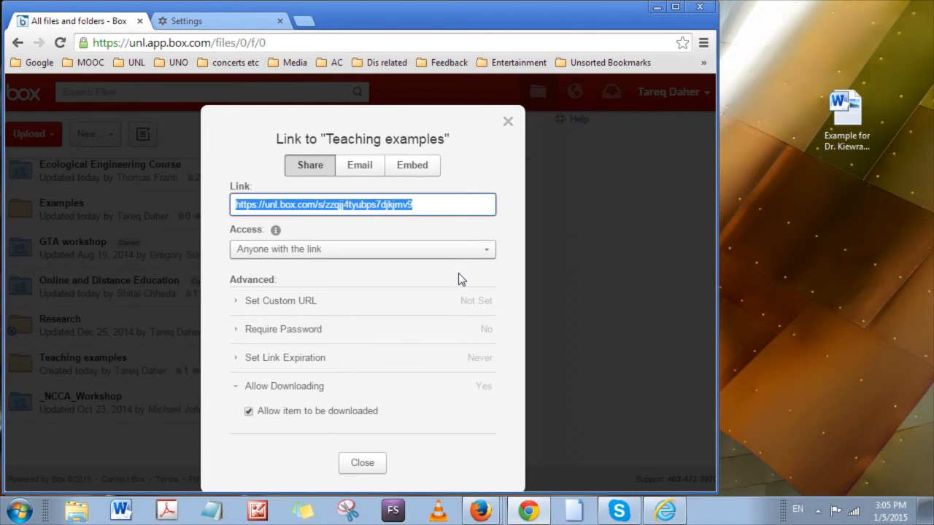
click(362, 464)
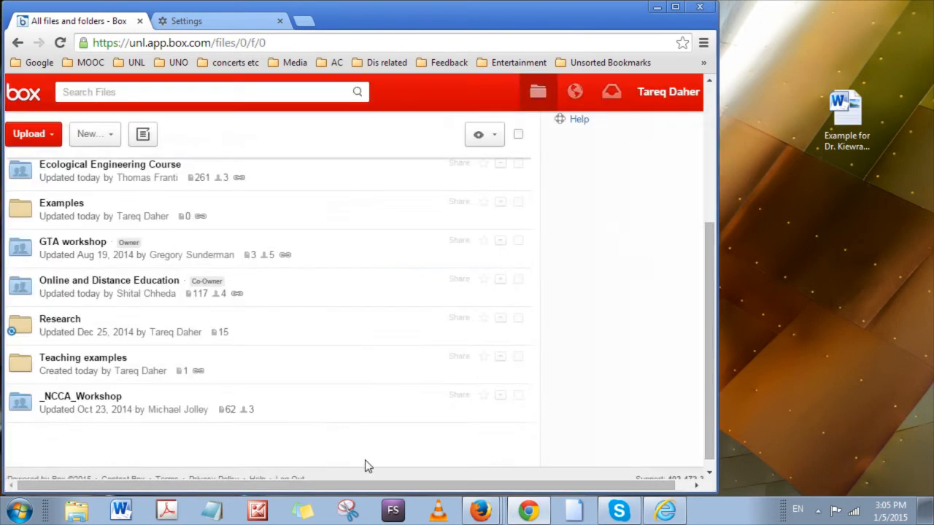
double_click(854, 121)
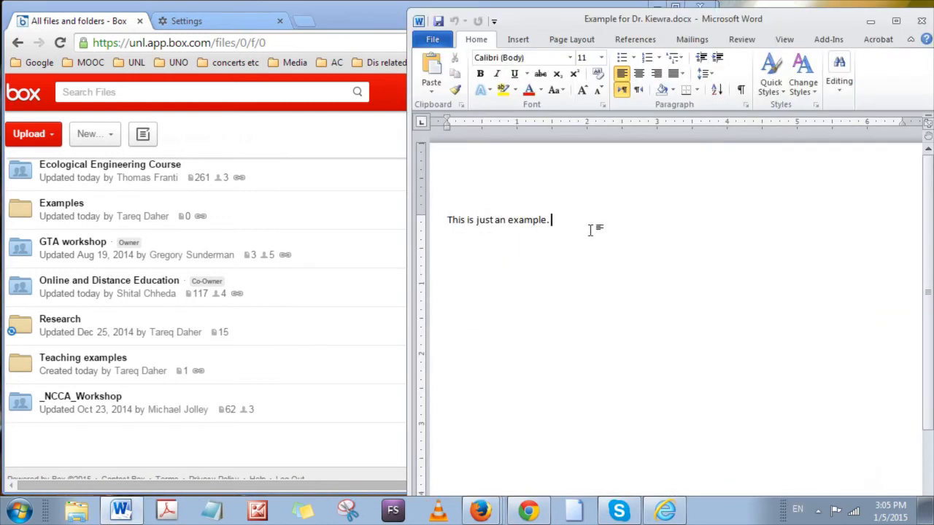
Step: Type 'Link to Box folder, all materials' and paste the folder's shared link after it
text(Link to Box fo)
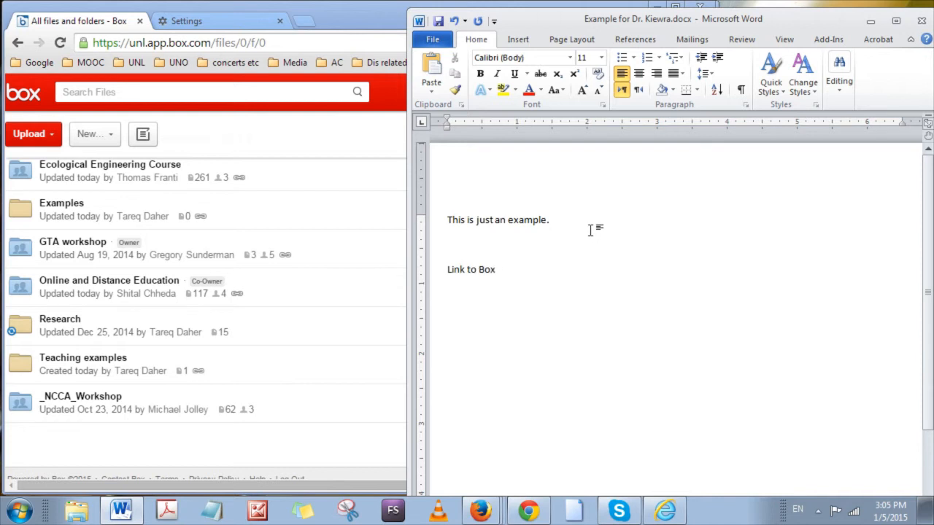
text(lder, all materials)
key(ctrl+v)
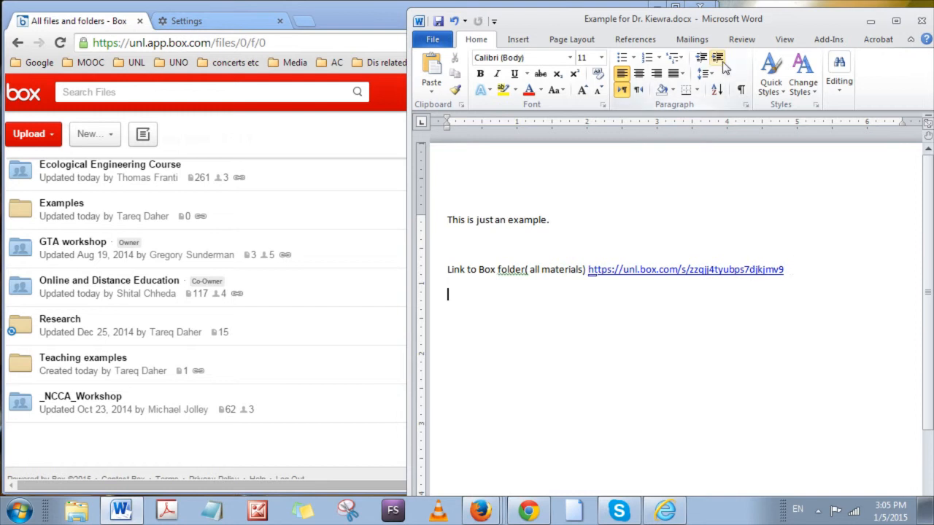
click(870, 21)
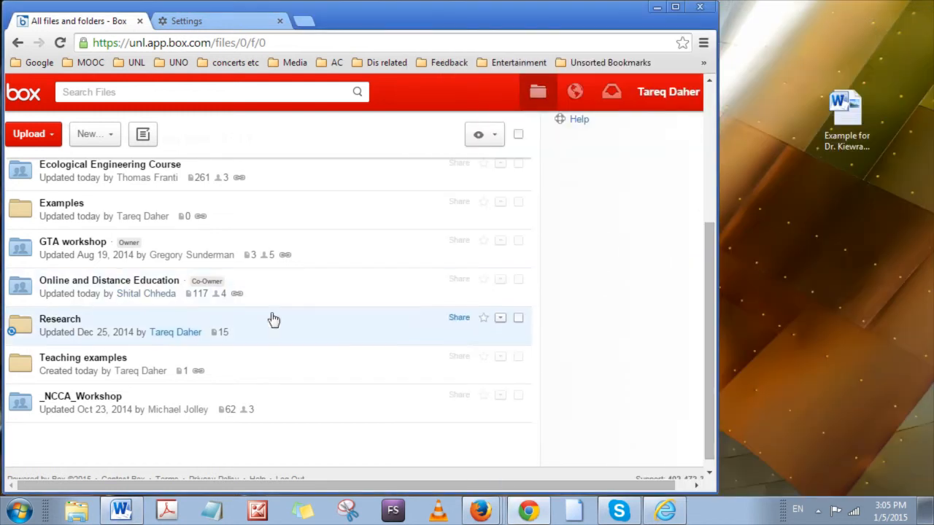
Step: Open the Teaching examples folder and the actions menu for the example Word file
click(116, 360)
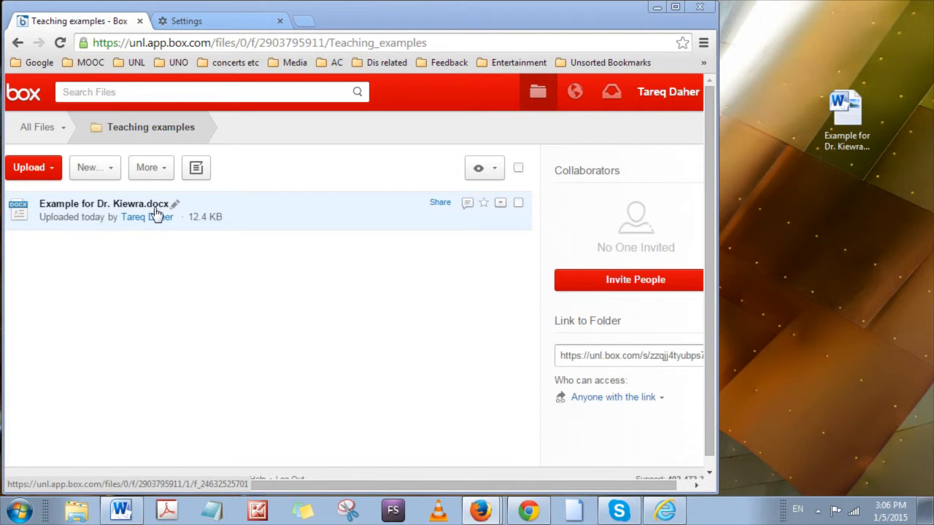
click(500, 206)
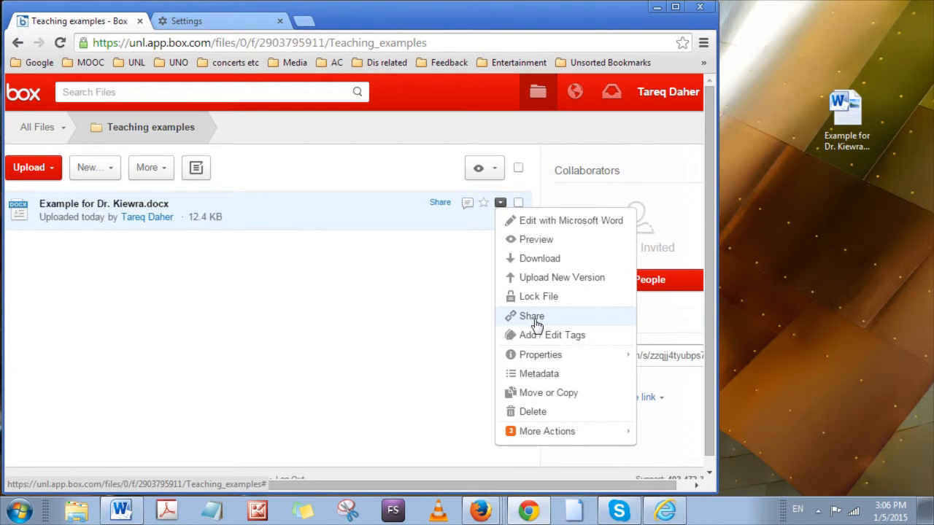
Step: Open the example file's share settings, showing Allow Downloading and its direct link
click(511, 318)
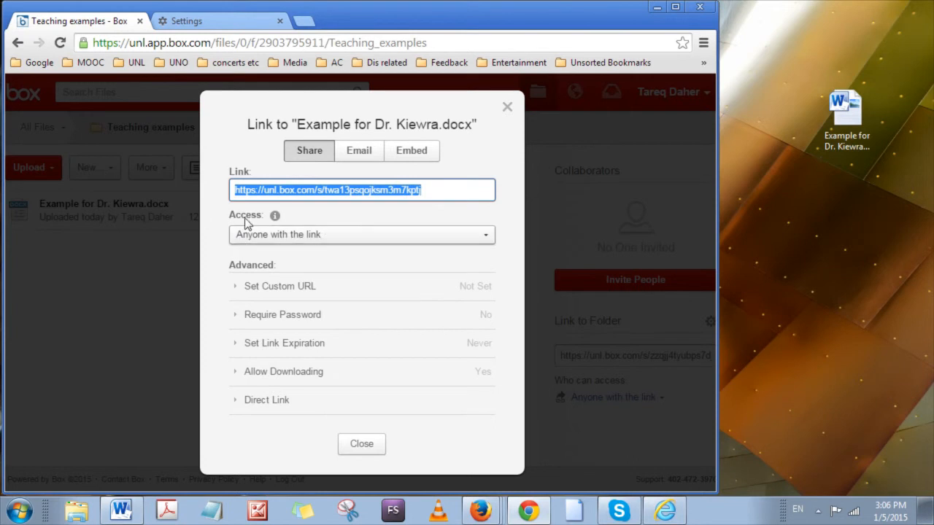
click(237, 375)
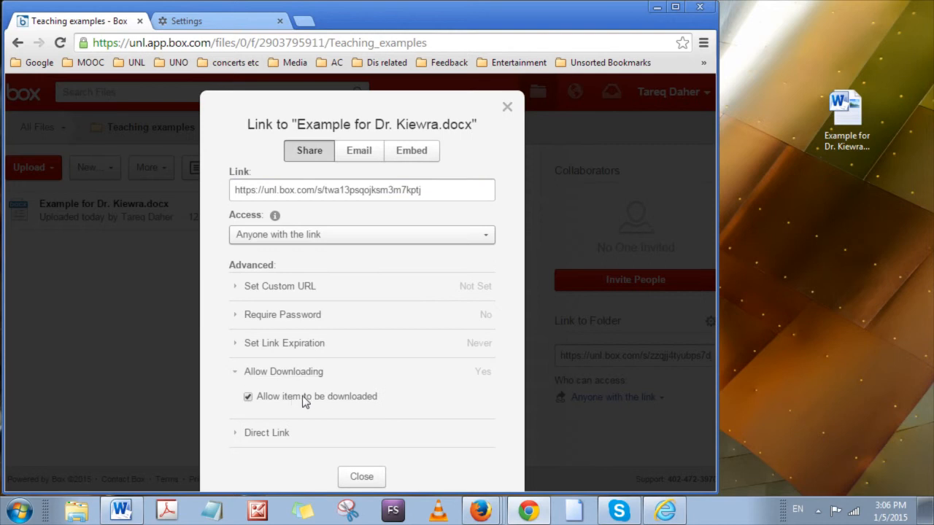
click(237, 436)
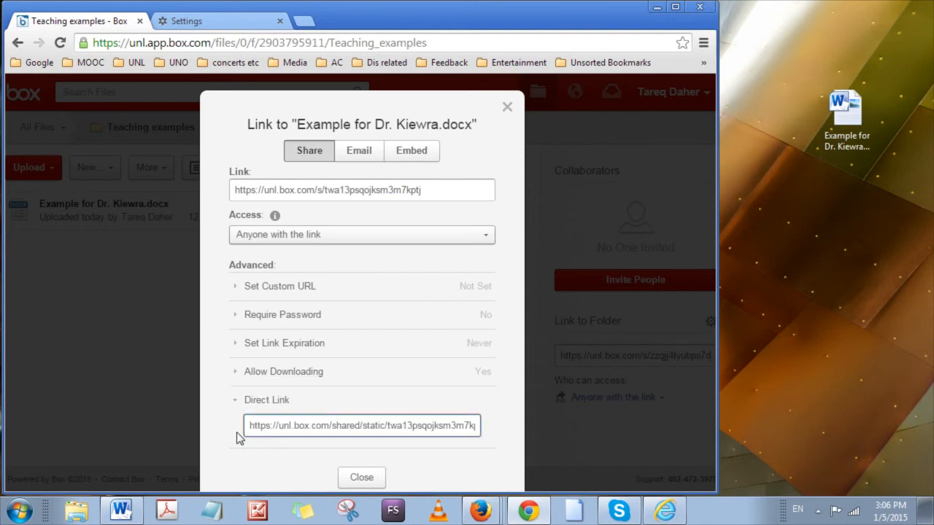
Step: Copy the file's direct link and reopen the example Word document from the desktop
click(316, 435)
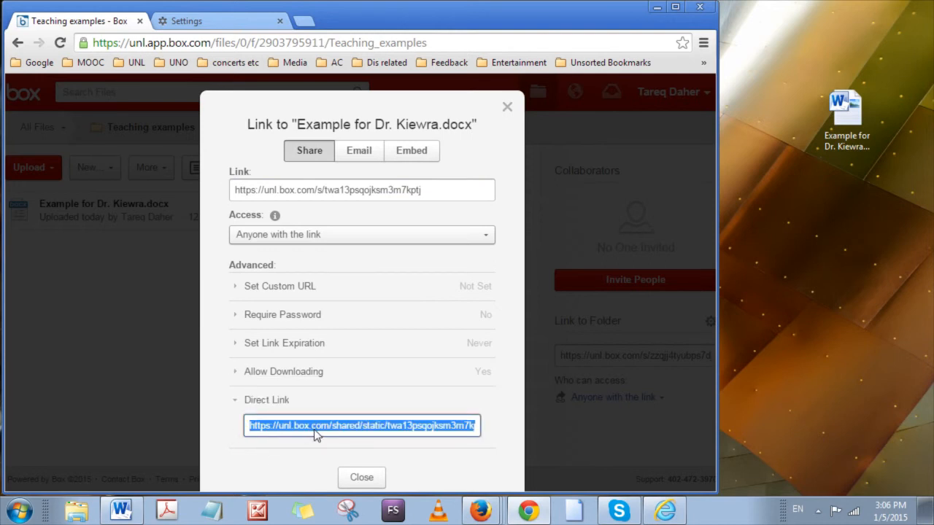
right_click(318, 434)
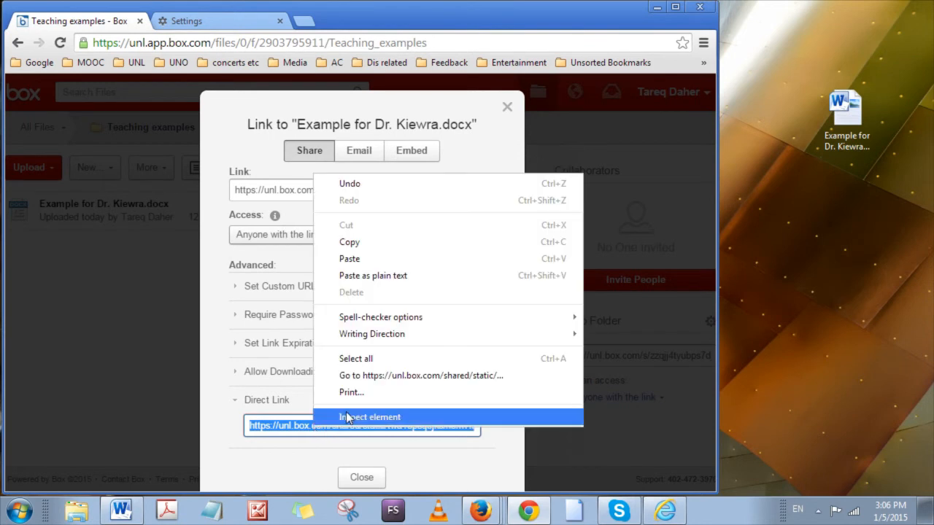
click(373, 243)
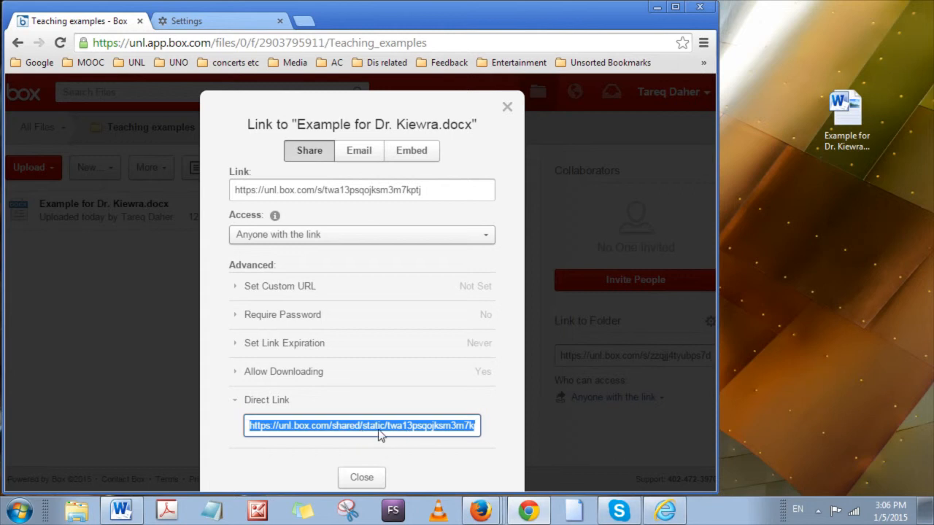
double_click(846, 113)
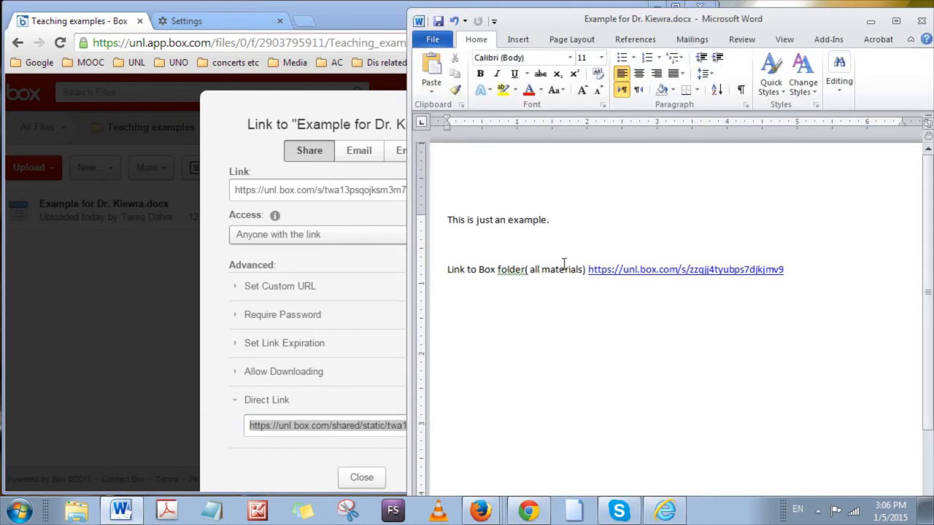
Step: Add the line 'Link to this example file' followed by the file's pasted direct Box link
text(Link to t)
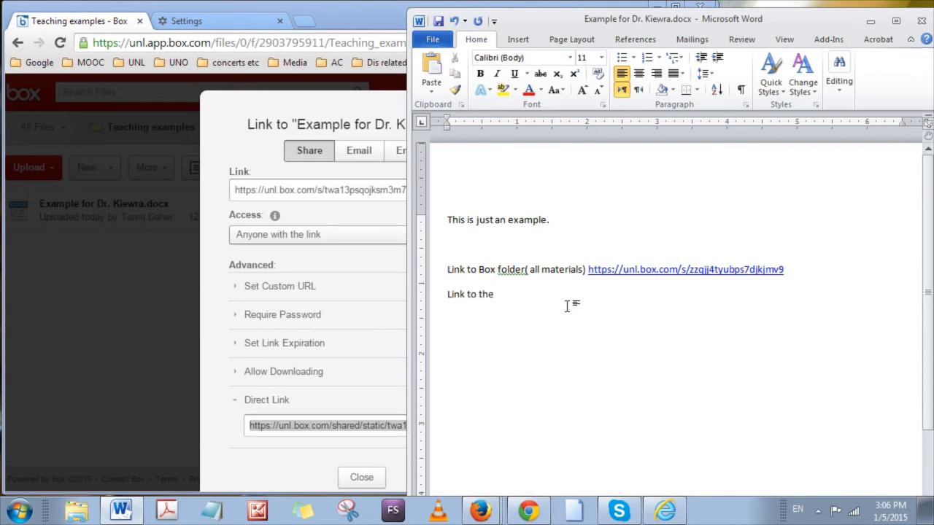
text(his example file)
key(ctrl+v)
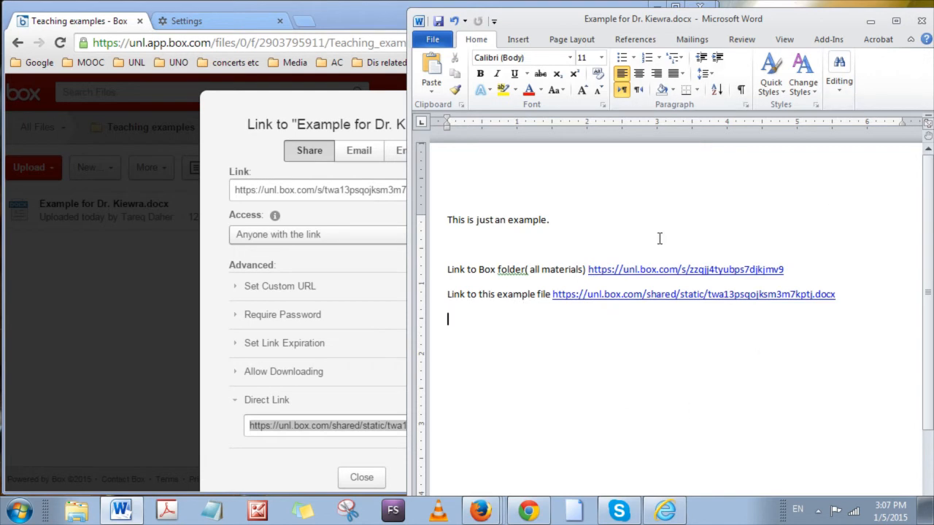
key(ctrl+a)
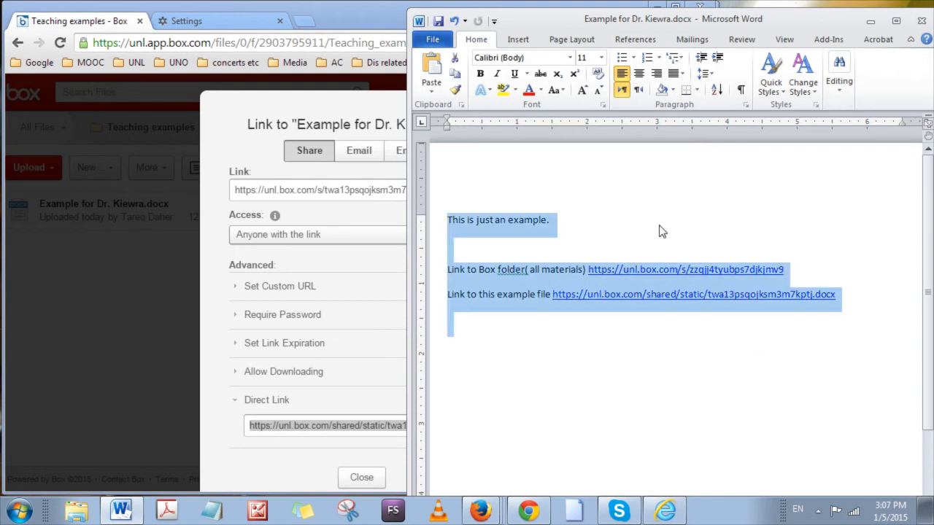
click(658, 228)
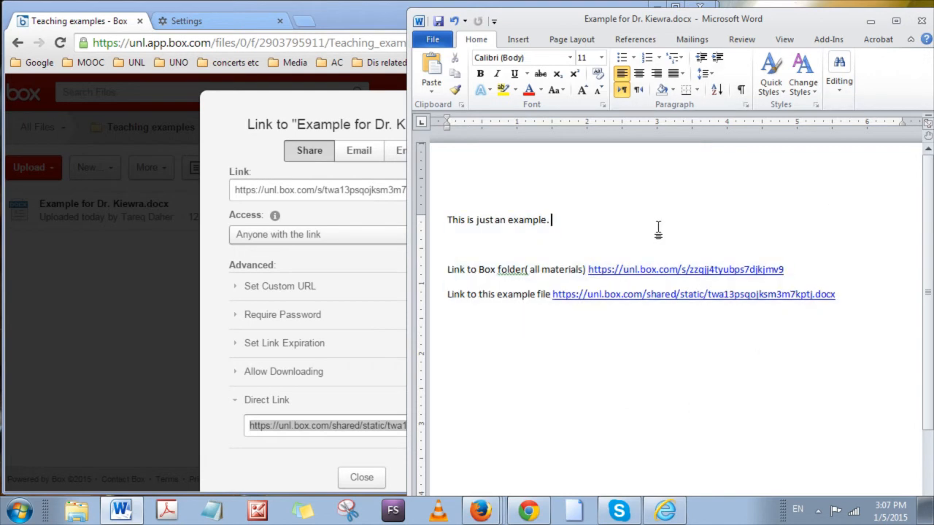
Step: Close Word to upload the updated docx, preview it in Box, and open Internet Explorer beside it
click(920, 23)
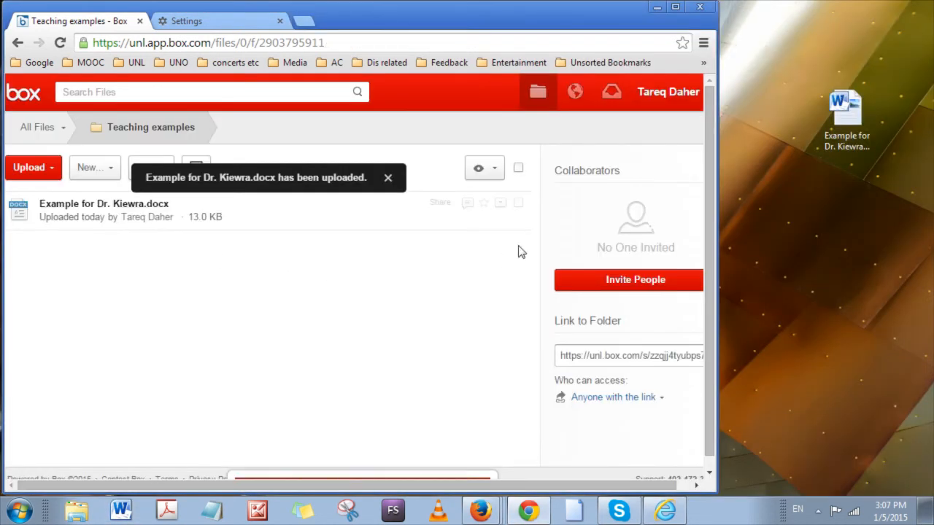
click(501, 203)
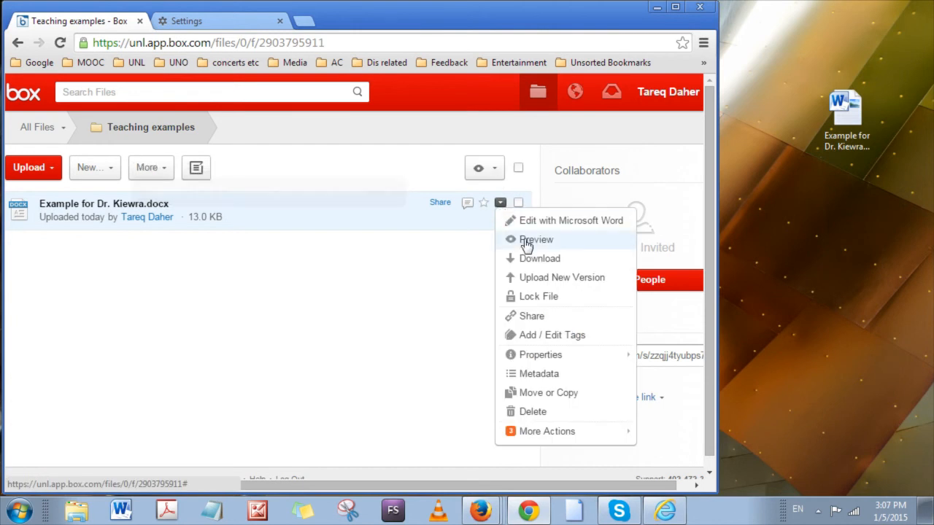
click(520, 236)
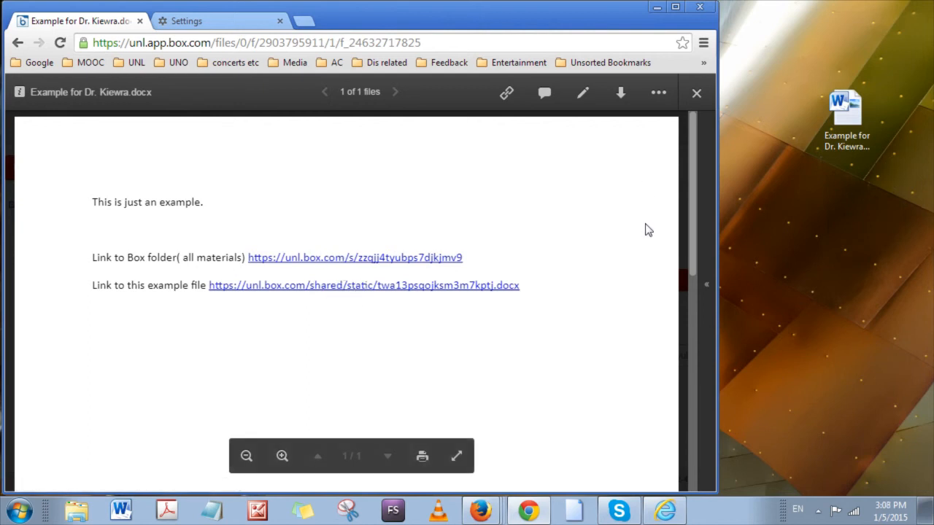
click(665, 510)
drag(668, 6, 428, 6)
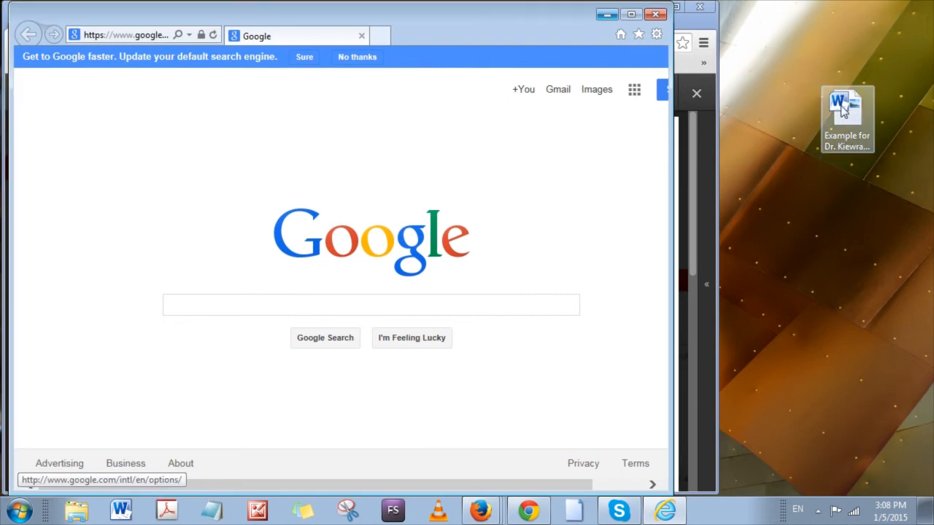
Step: Load the Teaching examples folder's shared link in Internet Explorer and widen the window
click(120, 33)
right_click(120, 34)
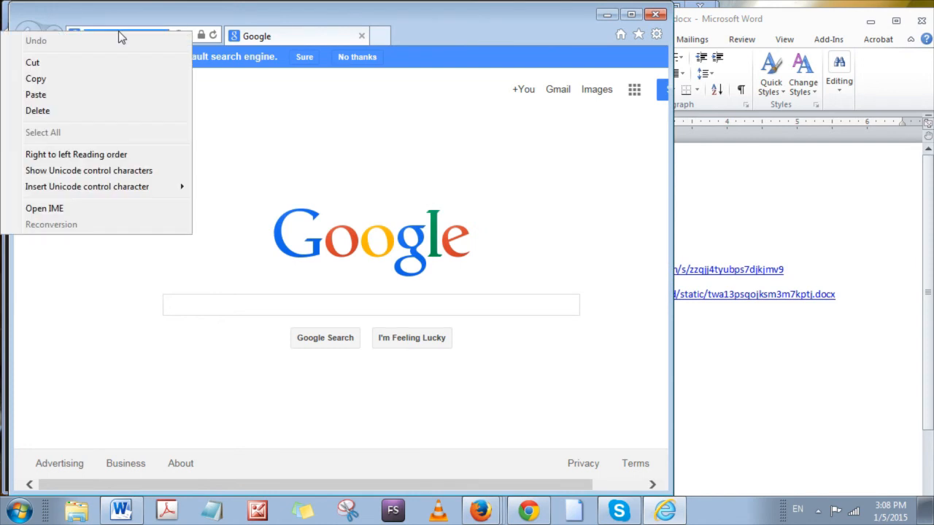
click(93, 95)
key(Return)
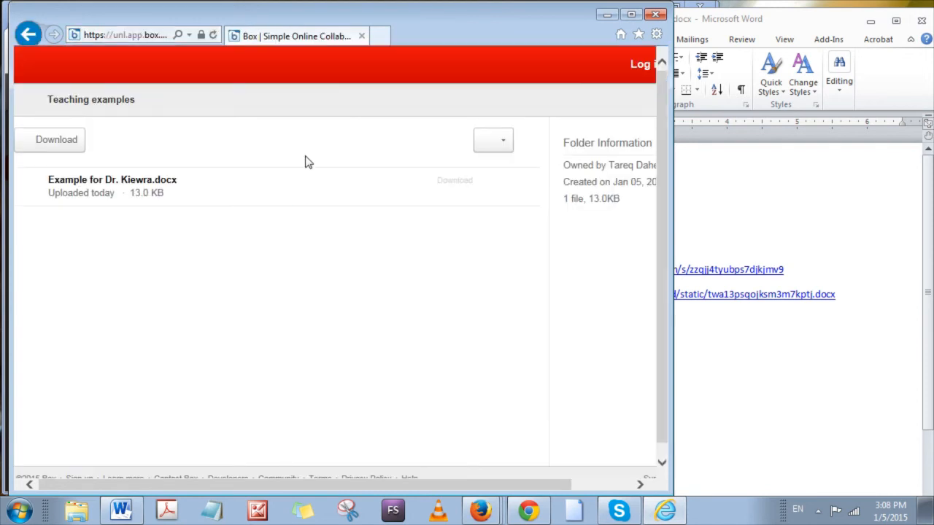
drag(672, 242, 705, 91)
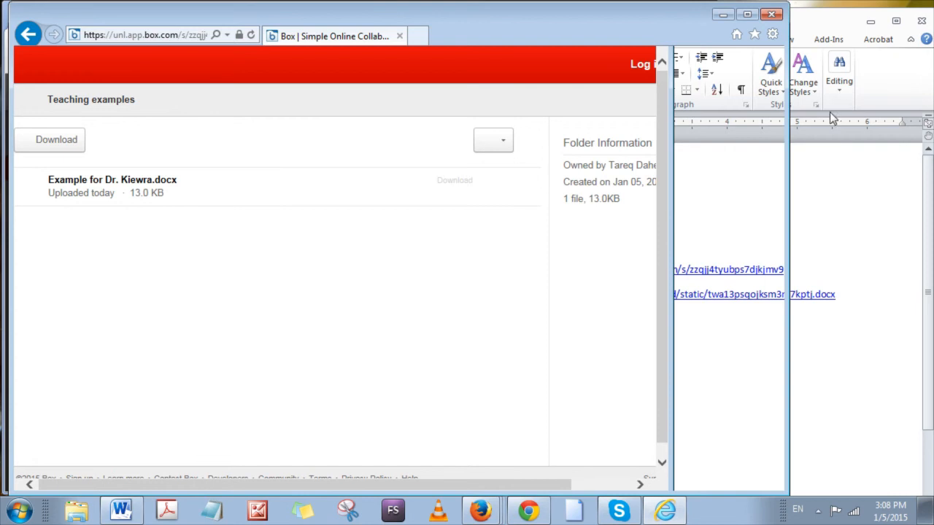
Step: Copy the example file's direct link from the Word document into Internet Explorer's address bar
click(871, 249)
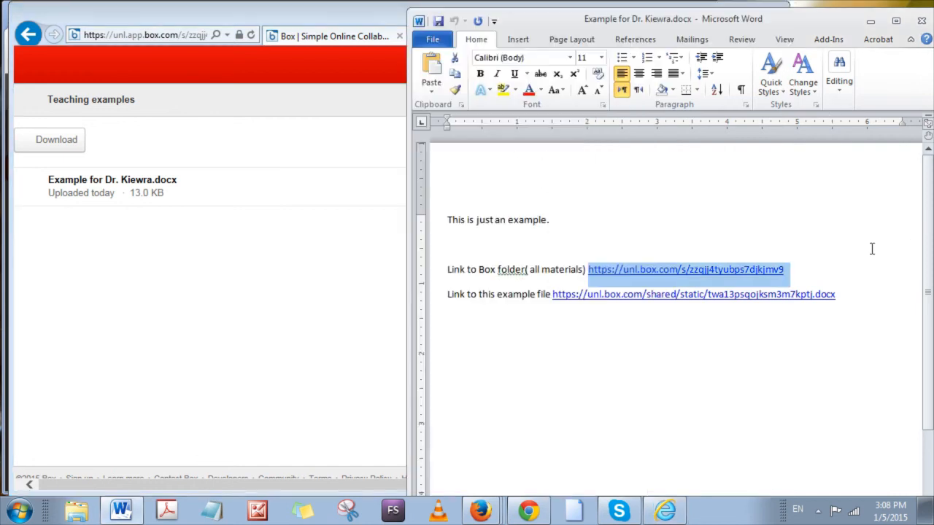
click(149, 212)
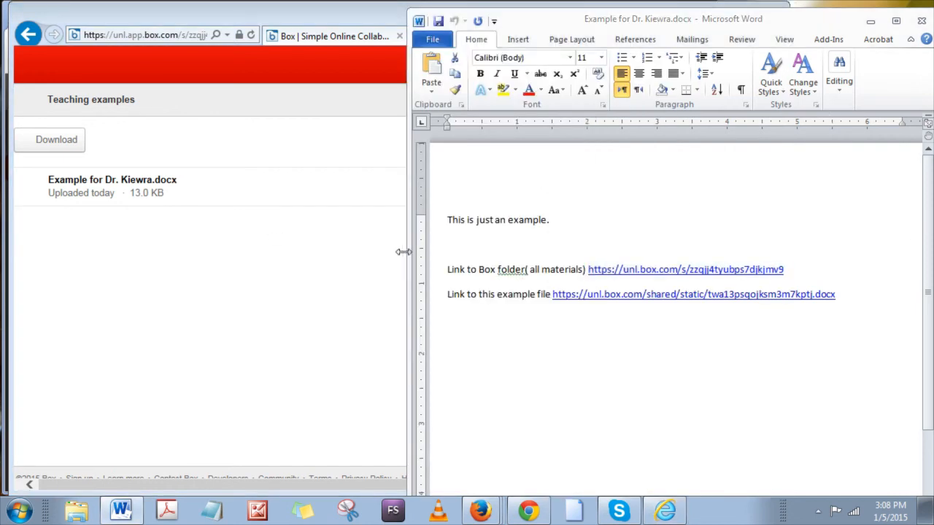
click(832, 297)
click(785, 338)
drag(839, 295, 555, 291)
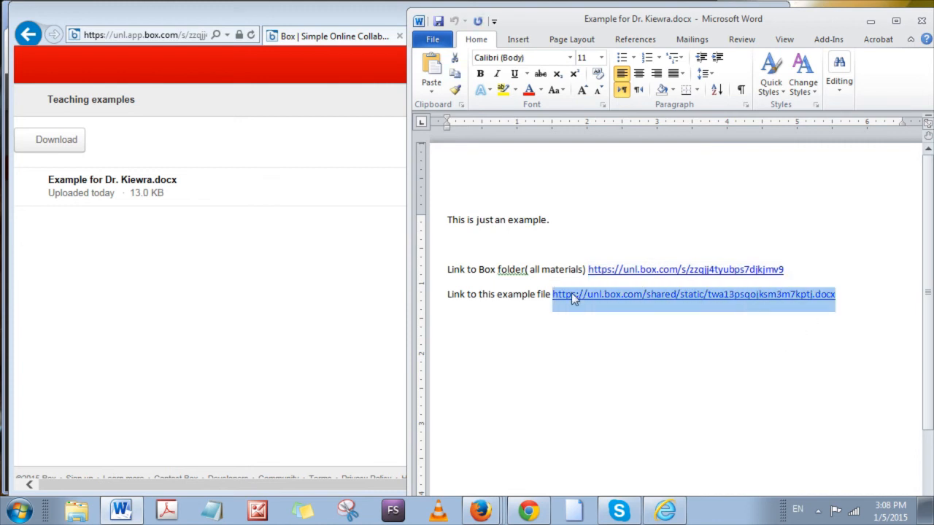
right_click(692, 294)
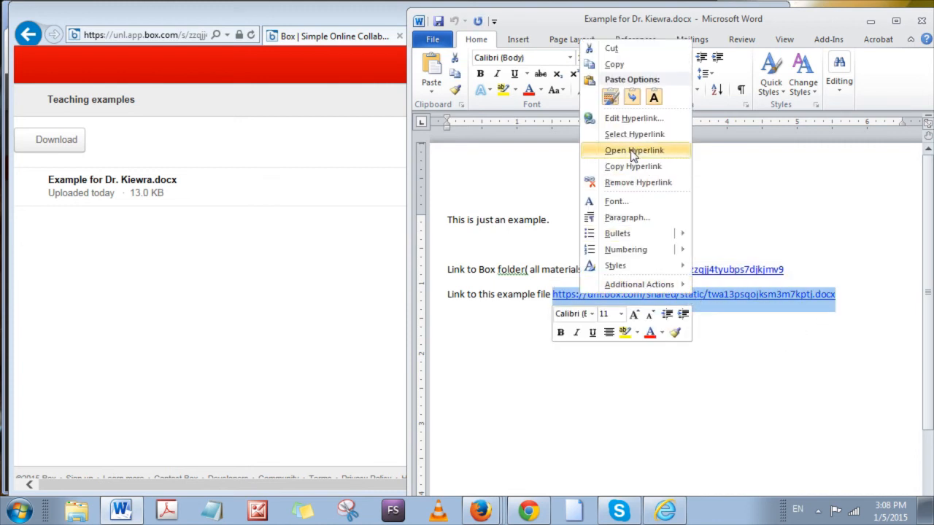
click(632, 68)
click(194, 276)
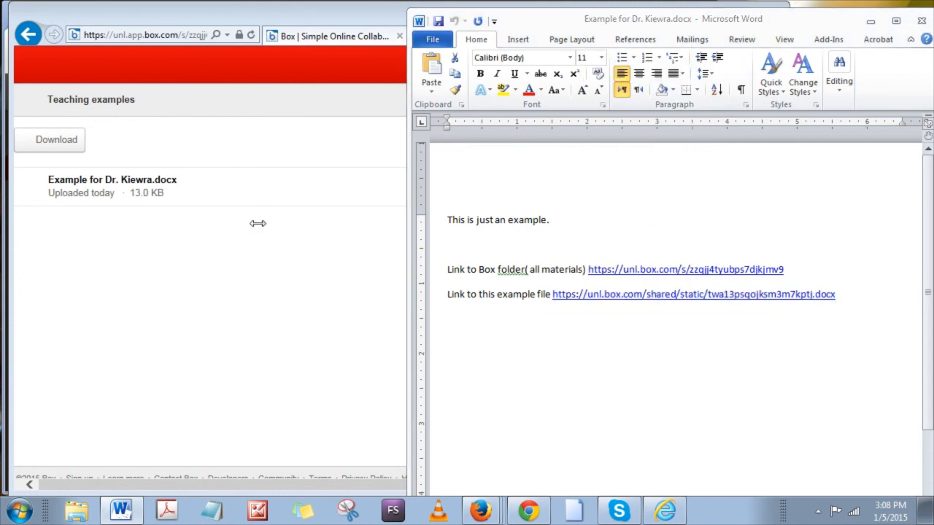
click(192, 34)
key(ctrl+v)
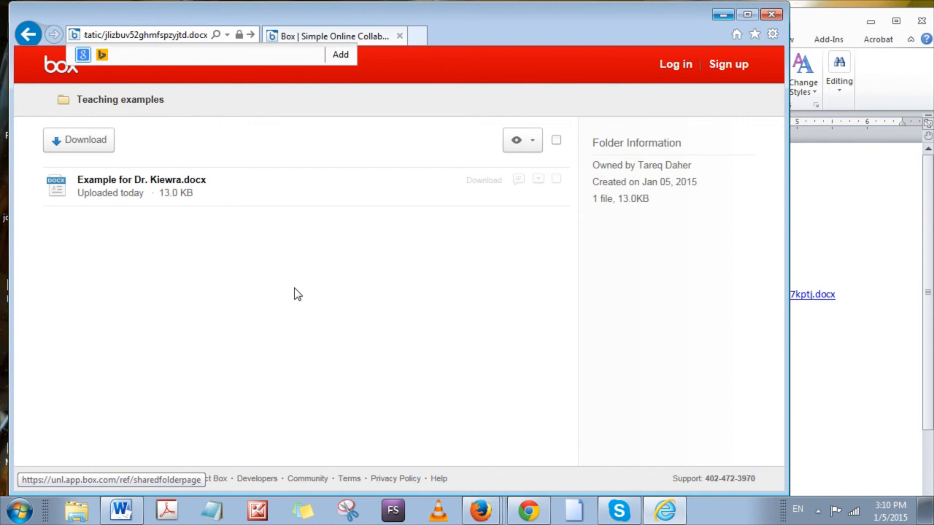
Step: Load the file's direct link so Internet Explorer offers the example .docx (12.9 KB) for download
key(Return)
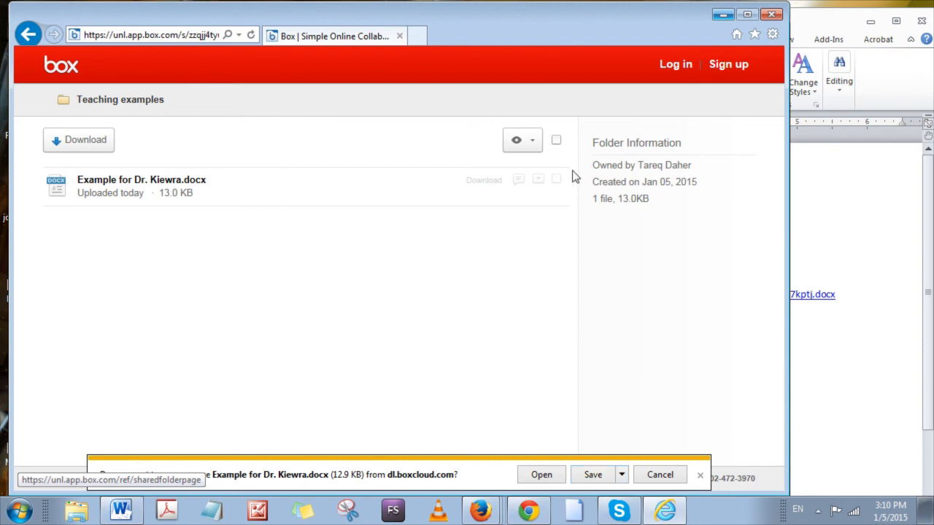
click(556, 181)
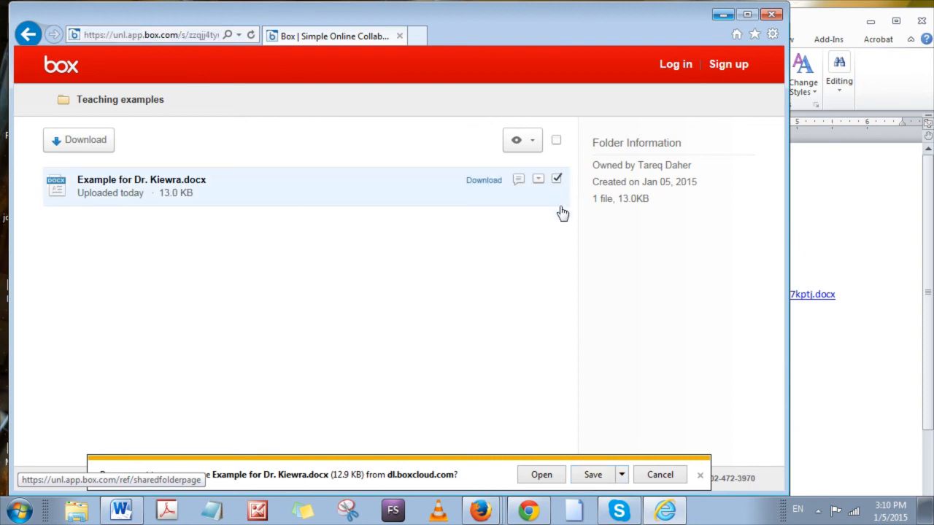